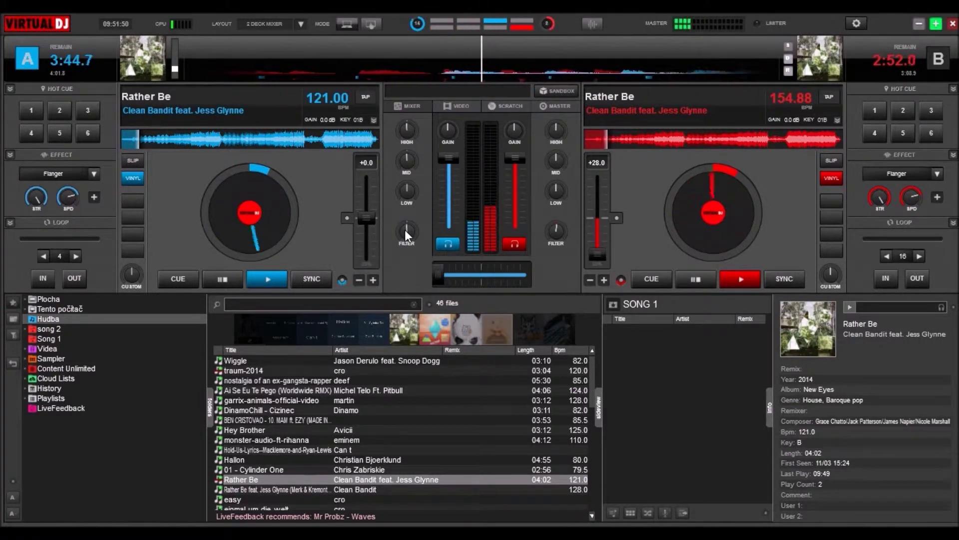
Step: Adjust deck A's filter slightly and set deck A's pitch to +28.0, matching deck B
left_click_drag(408, 235, 406, 228)
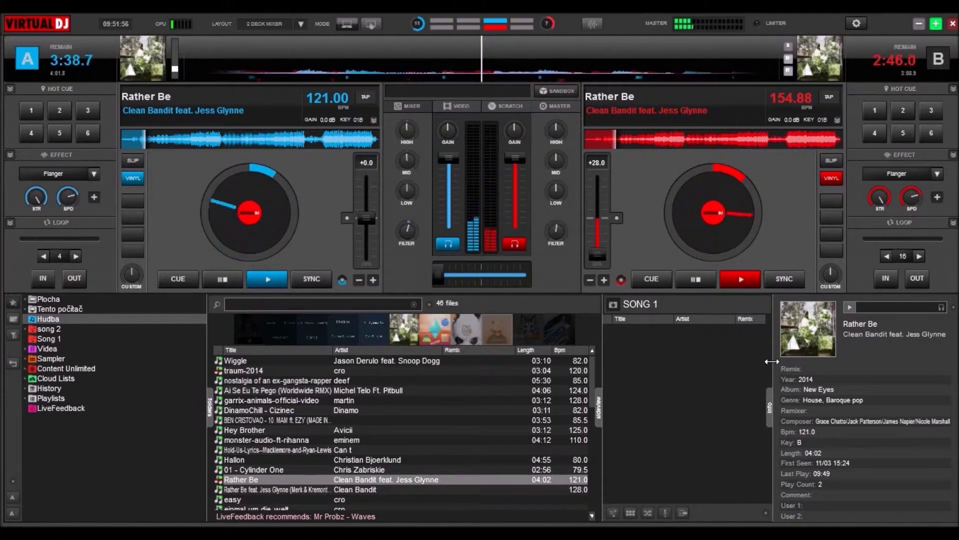
left_click_drag(368, 220, 368, 254)
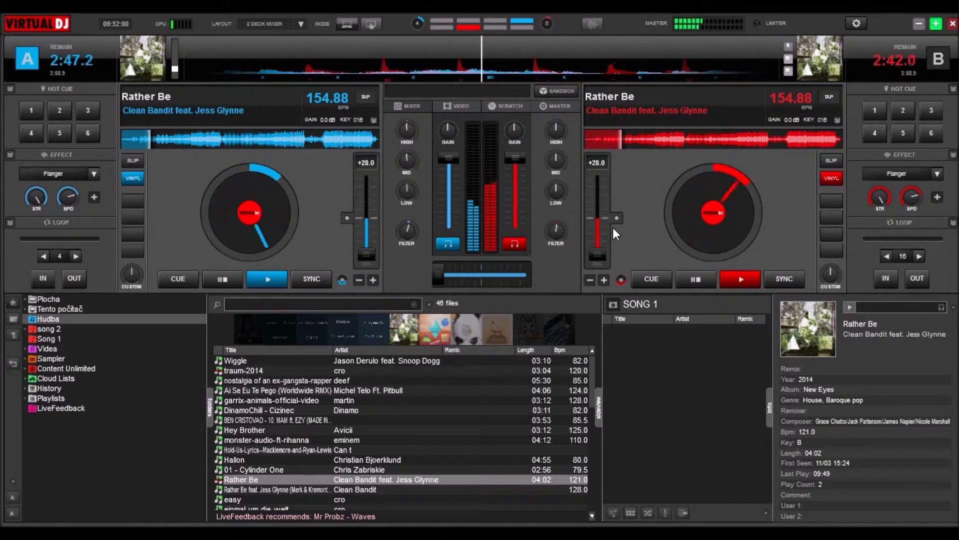
mouse_move(600, 254)
left_mouse_down()
mouse_move(593, 246)
mouse_move(595, 255)
left_mouse_up()
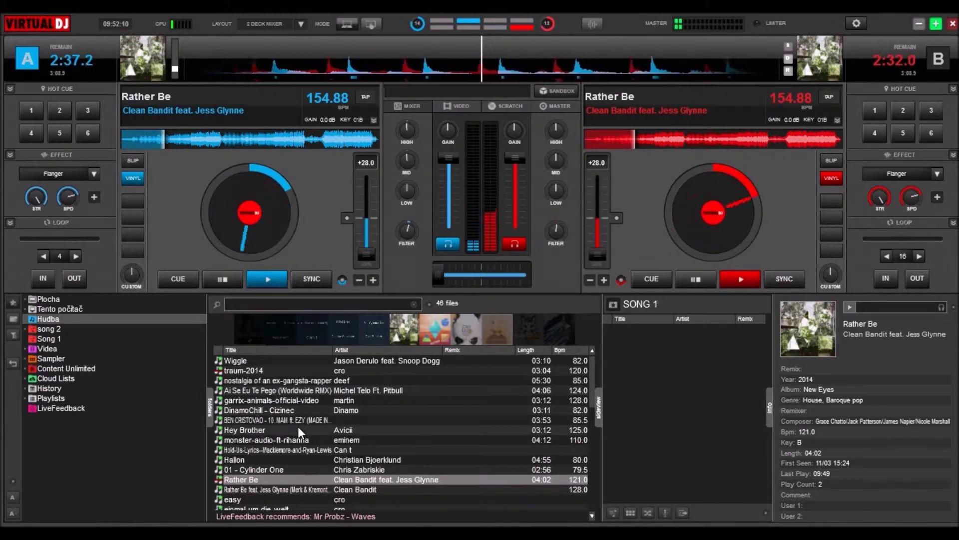
Step: Load "Hey Brother" by Avicii onto deck B and start playing it
left_click_drag(329, 430, 626, 203)
left_click(731, 276)
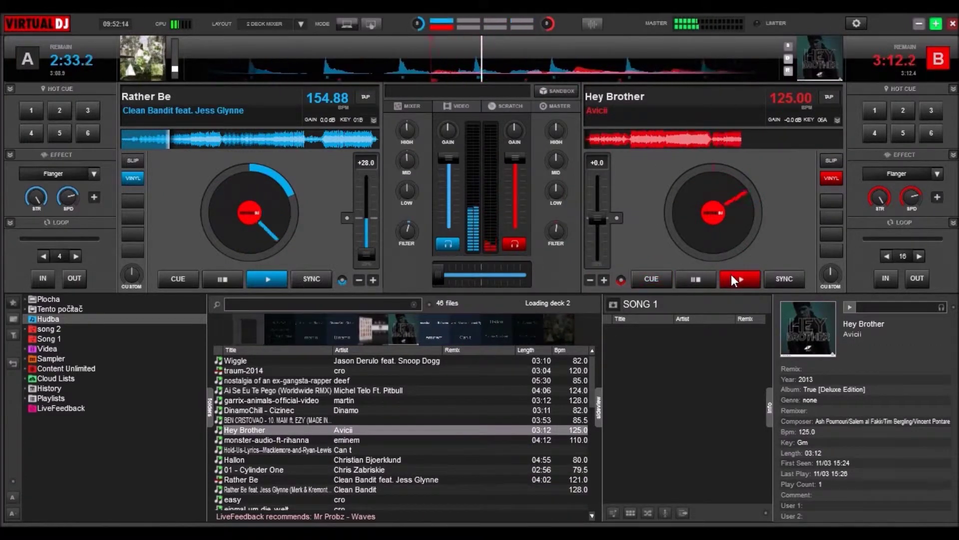
Step: Center the crossfader and set deck B's pitch to +28.0
mouse_move(594, 220)
left_mouse_down()
mouse_move(586, 265)
mouse_move(599, 212)
left_mouse_up()
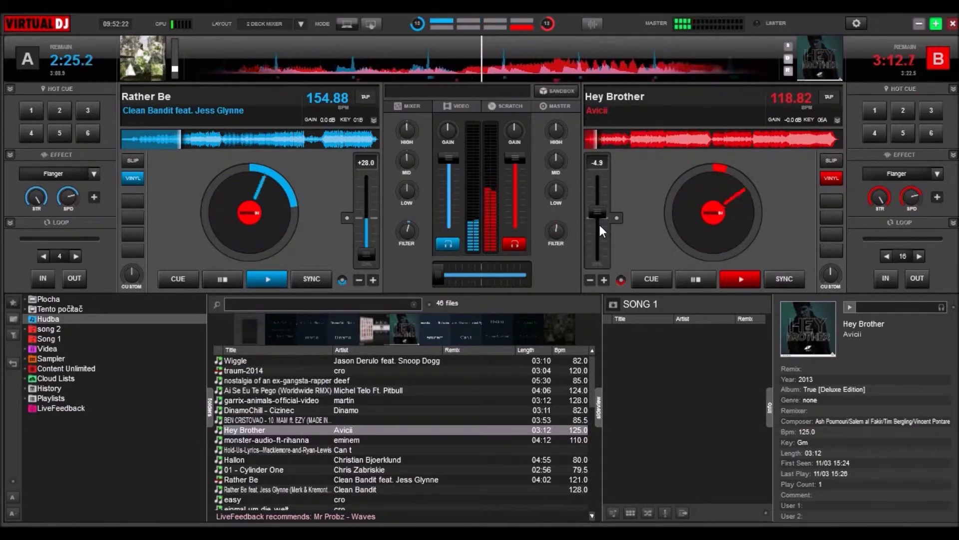
left_click_drag(444, 268, 481, 282)
left_click_drag(598, 214, 588, 300)
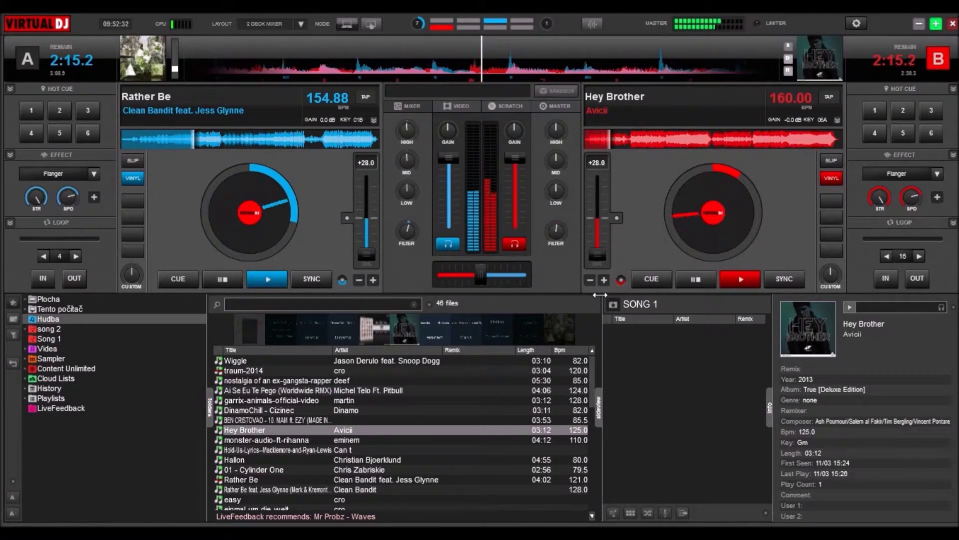
Step: Reset deck B's filter to neutral and lower the volume faders of both decks, deck A's more than deck B's
left_click_drag(566, 227, 536, 211)
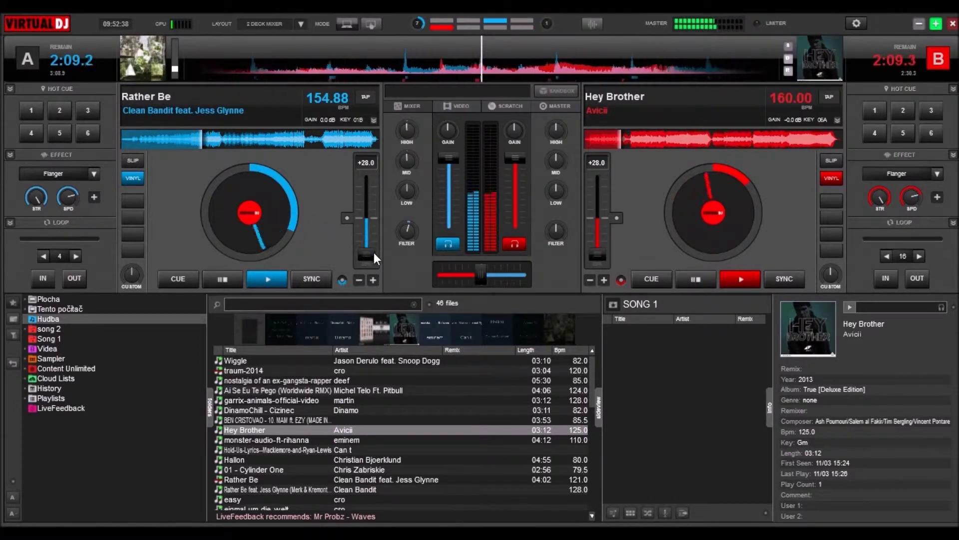
left_click_drag(448, 159, 443, 175)
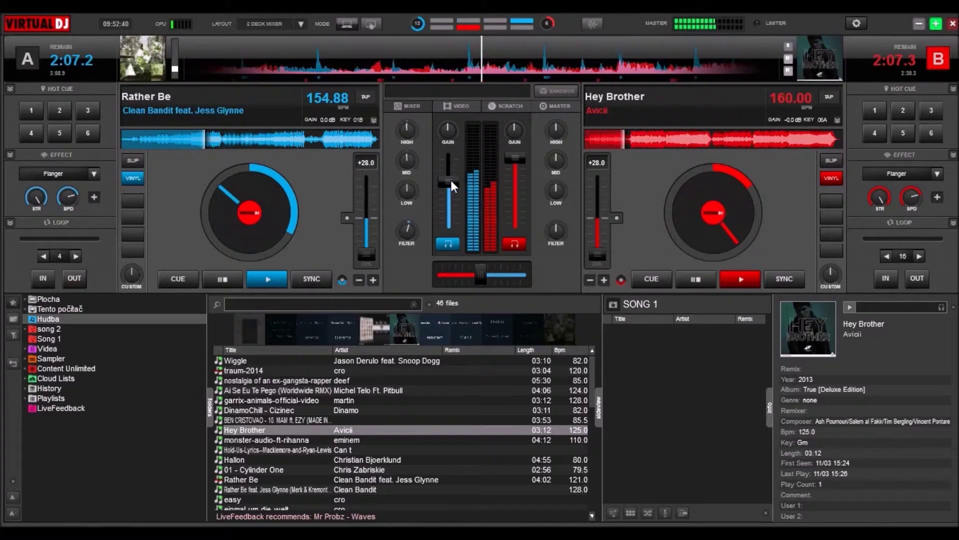
left_click_drag(519, 155, 519, 163)
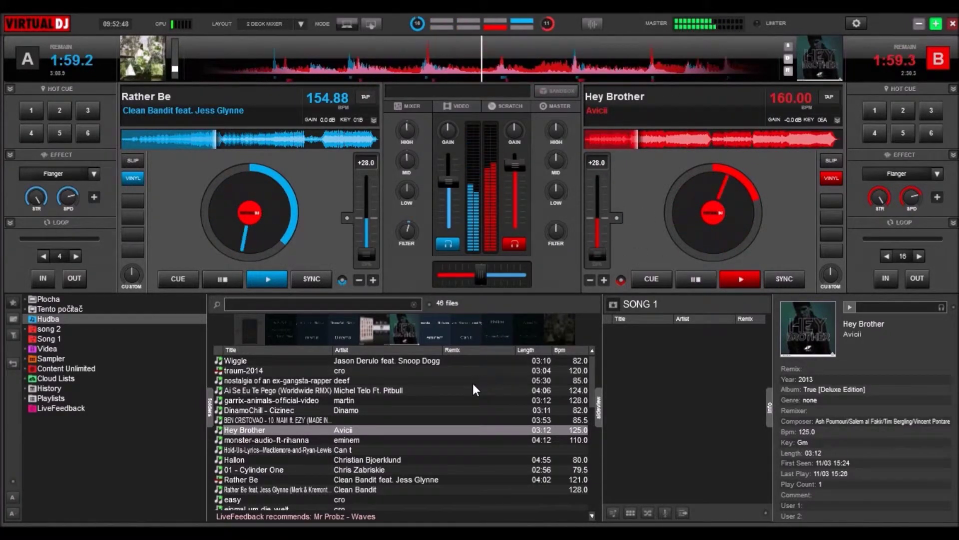
Step: Load "Not Afraid" by Eminem onto deck A, play it, and raise the volume faders back up
scroll(399, 408, "down", 5)
scroll(359, 415, "up", 4)
scroll(358, 414, "down", 4)
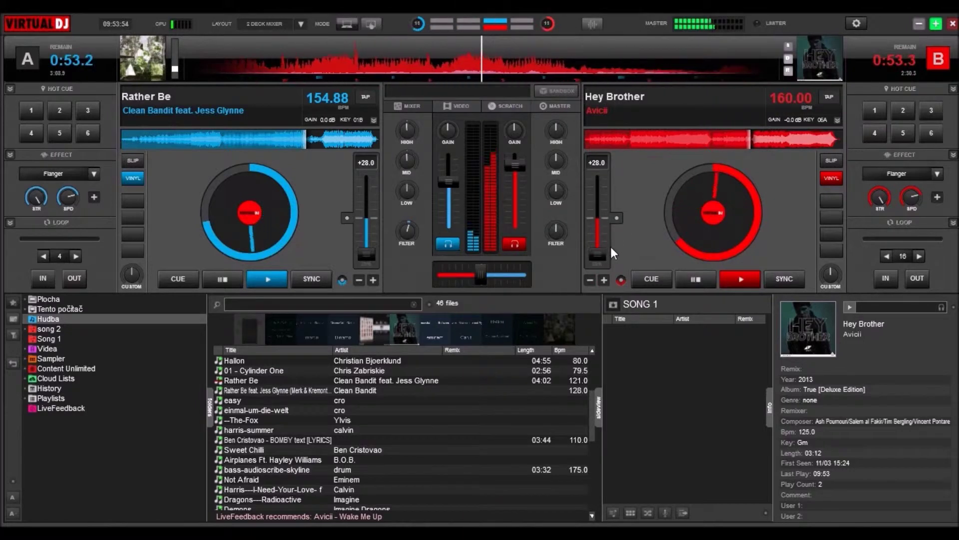
left_click(241, 480)
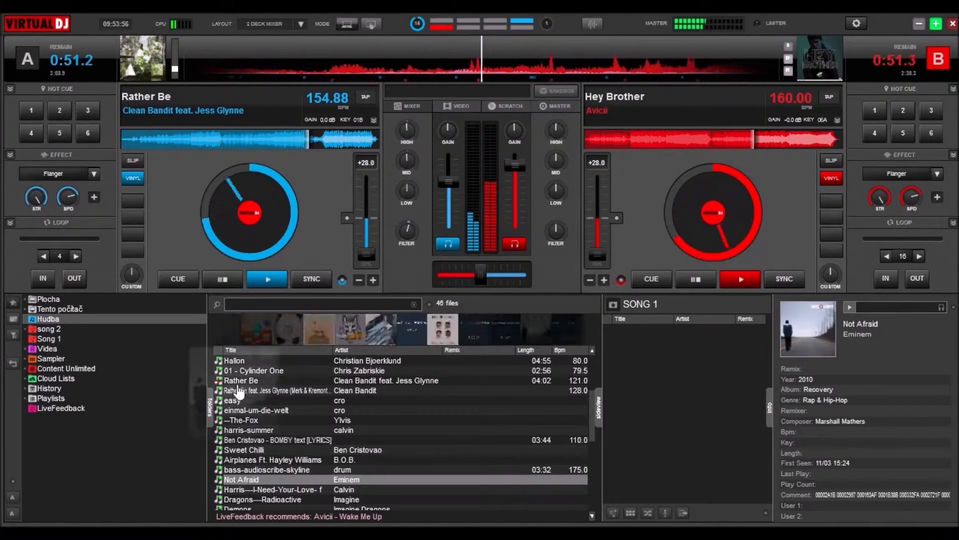
key("ctrl+Left")
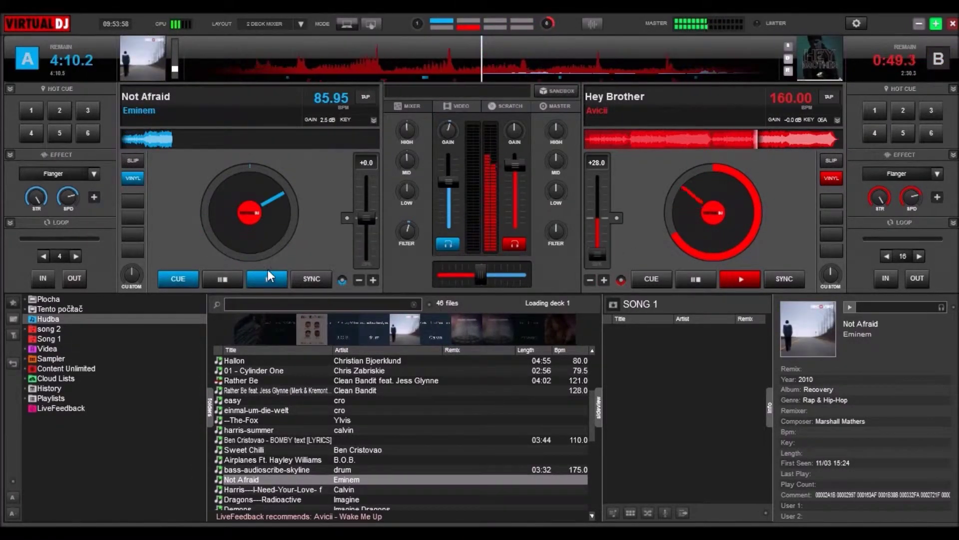
left_click(270, 278)
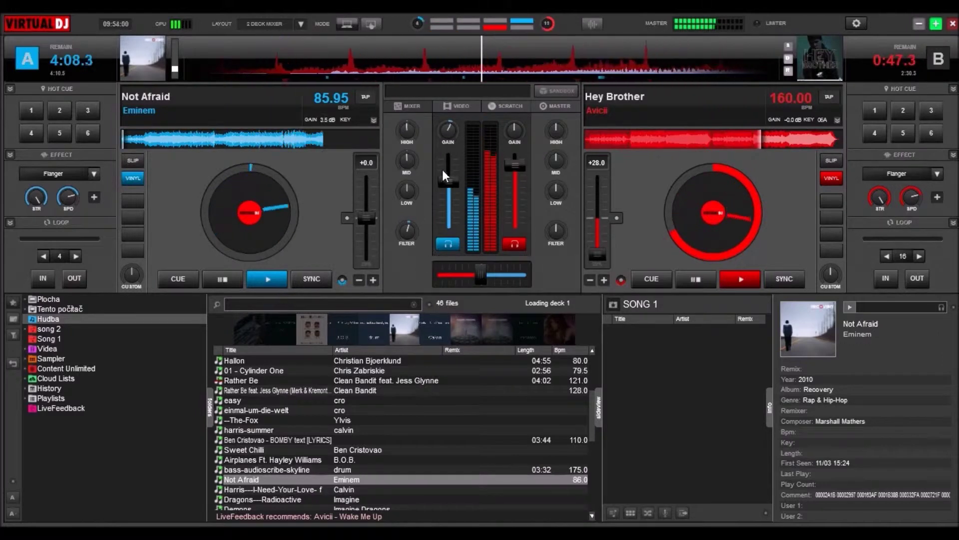
left_click_drag(448, 178, 449, 158)
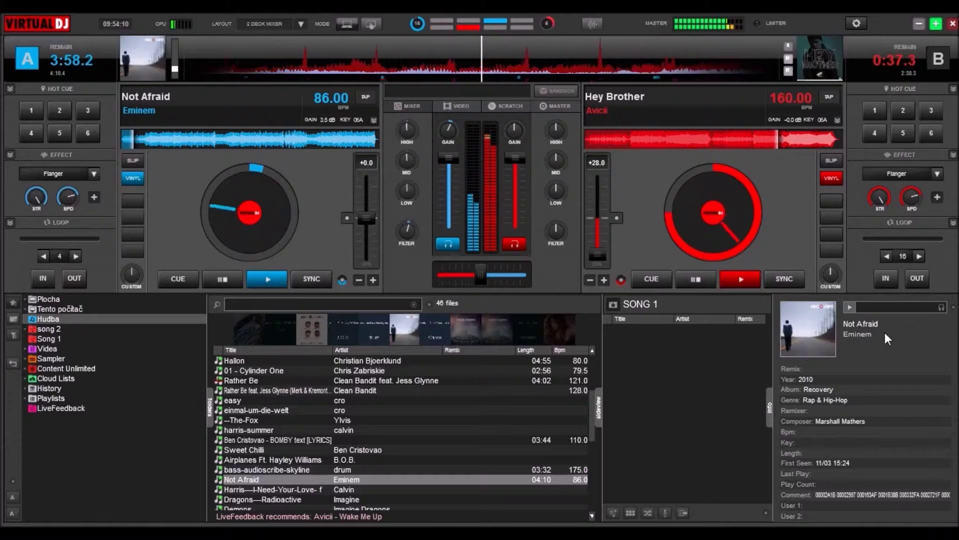
Step: Find "Timber" by Pitbull feat. Kesha in the Hudba folder, load it onto deck B and play it
scroll(345, 437, "down", 2)
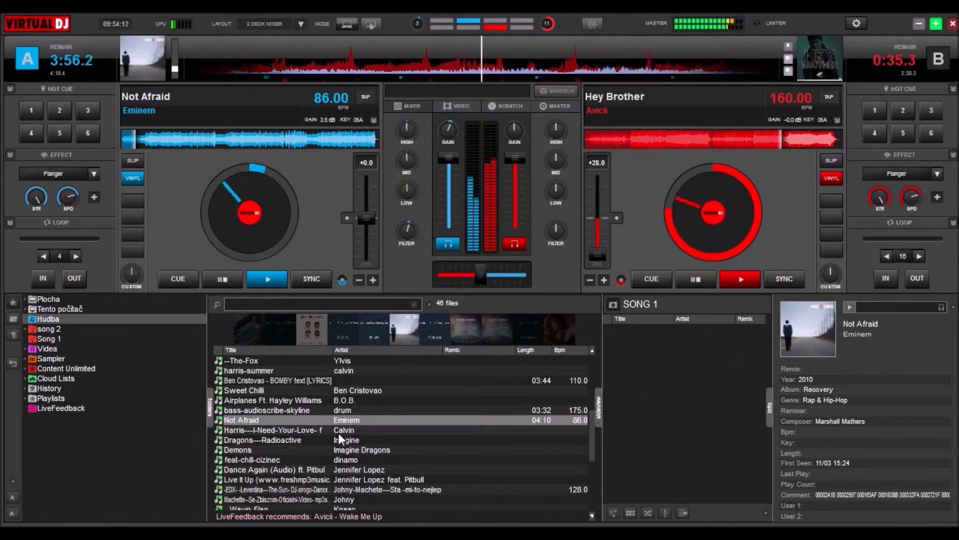
scroll(329, 455, "down", 1)
scroll(328, 464, "down", 1)
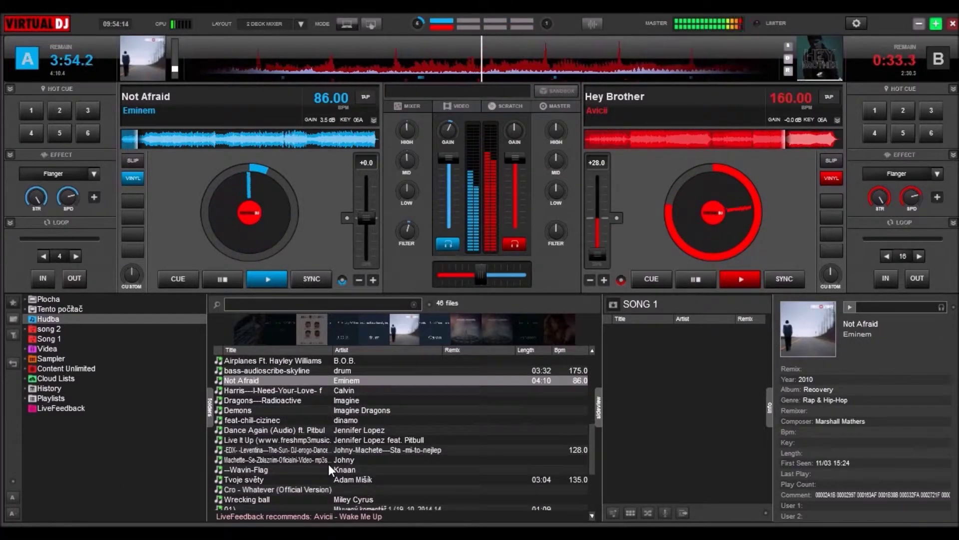
scroll(323, 467, "down", 1)
scroll(318, 472, "down", 3)
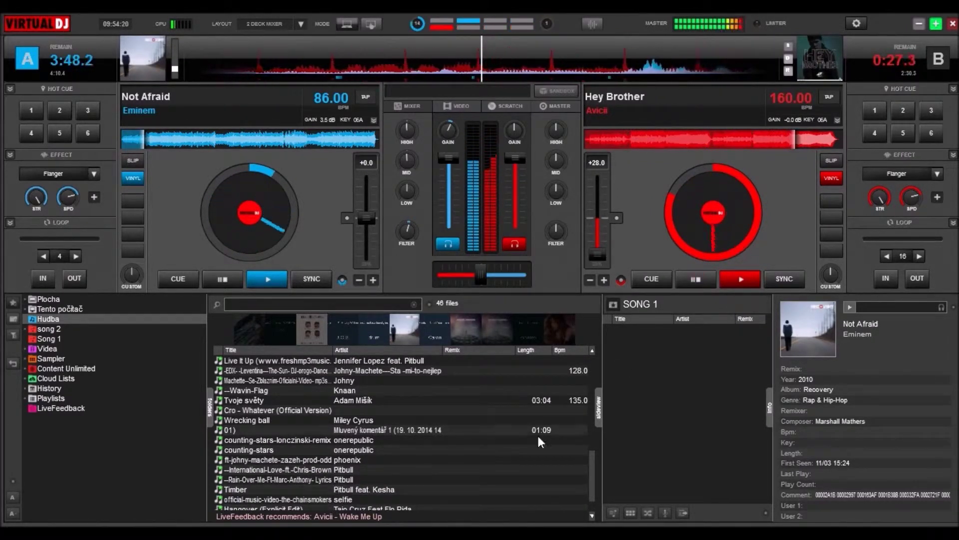
left_click(369, 490)
left_click_drag(370, 489, 797, 274)
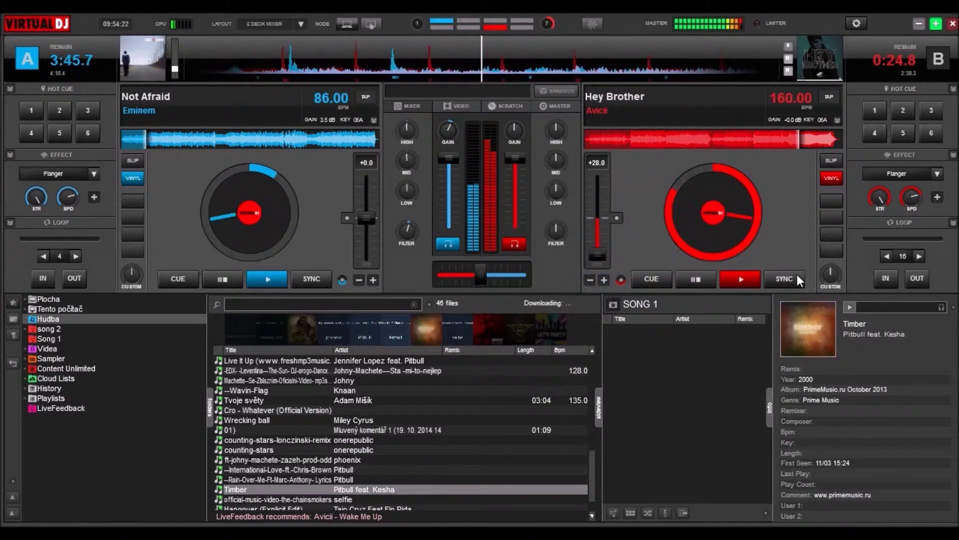
left_click(747, 280)
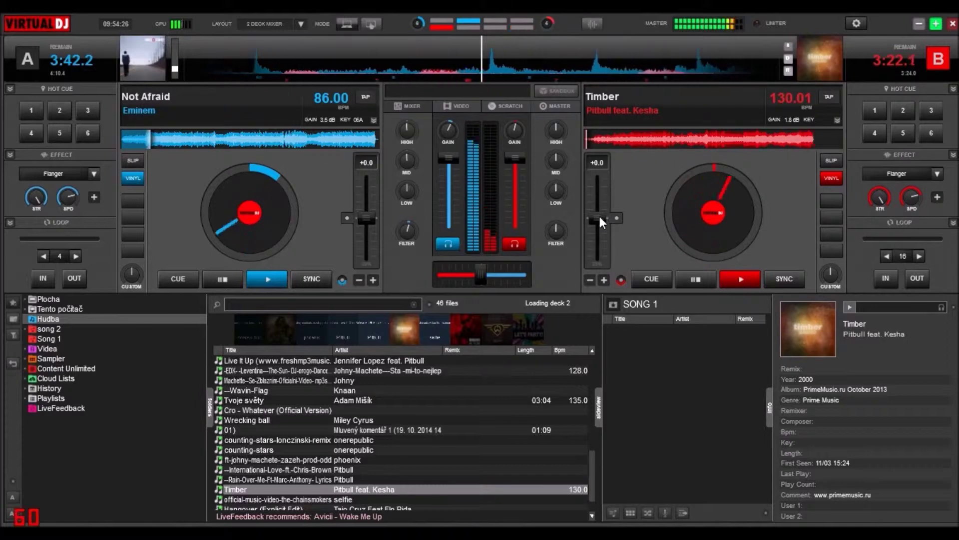
Step: Set the pitch of both decks to +28.0 and move the crossfader fully to deck A
left_click_drag(599, 218, 600, 284)
left_click_drag(367, 218, 369, 261)
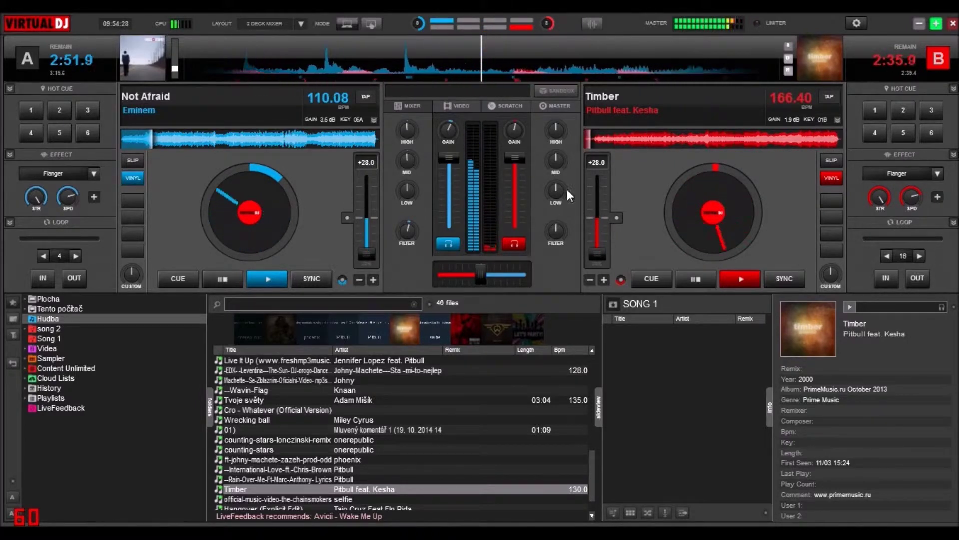
left_click(695, 280)
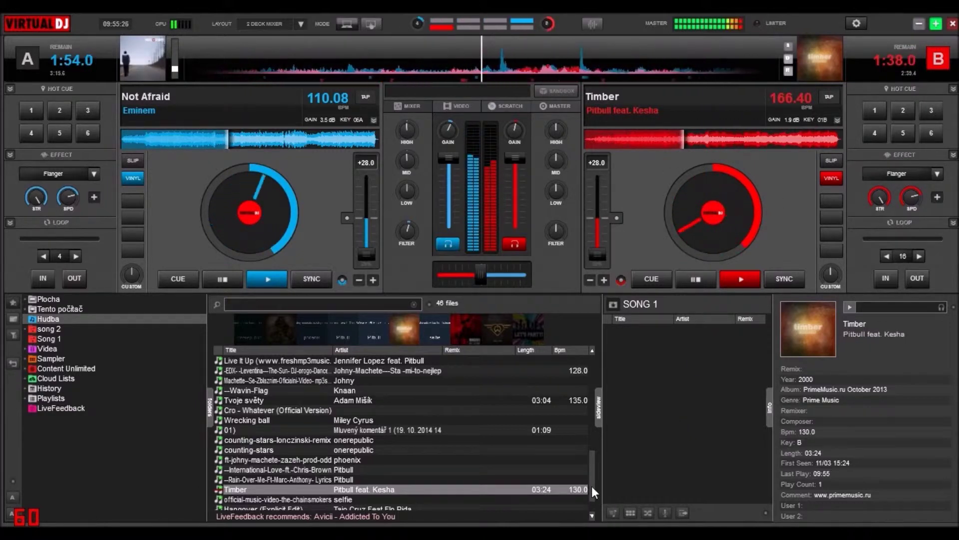
left_click_drag(481, 273, 437, 283)
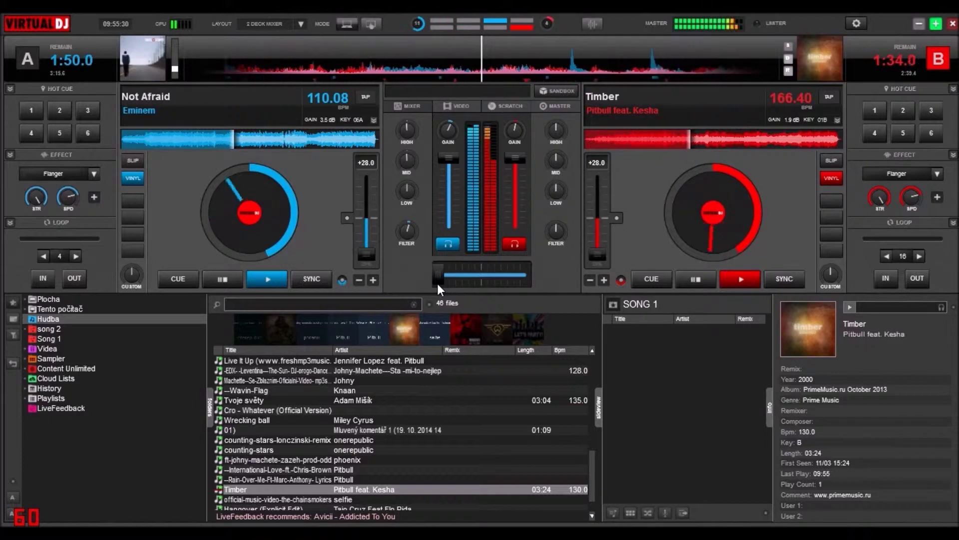